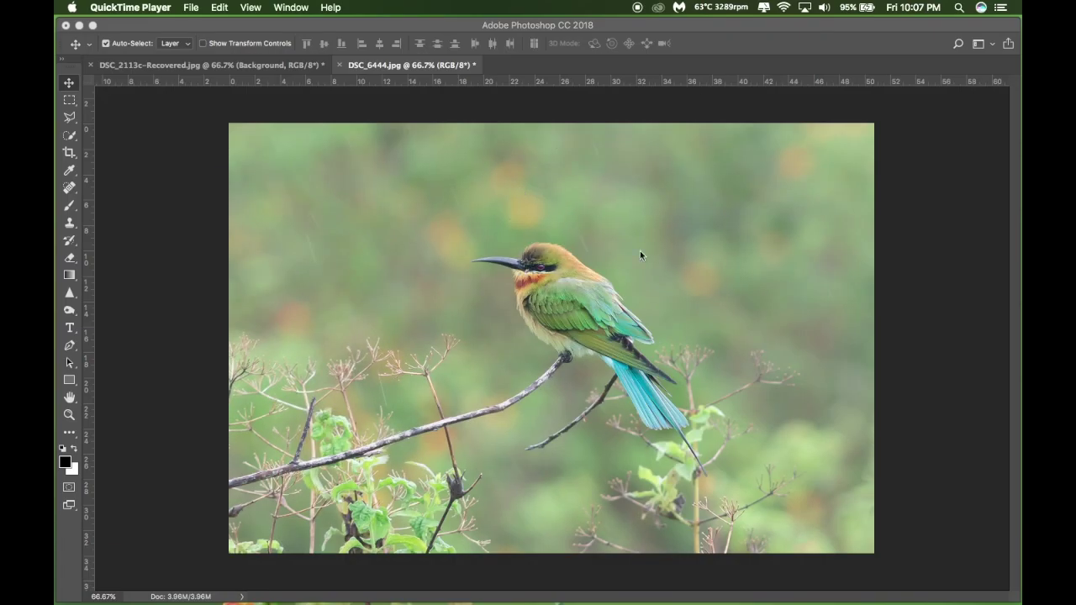
# - Bring Photoshop with the bee-eater photo DSC_6444.jpg to the front and open the File menu
pyautogui.click(908, 274)
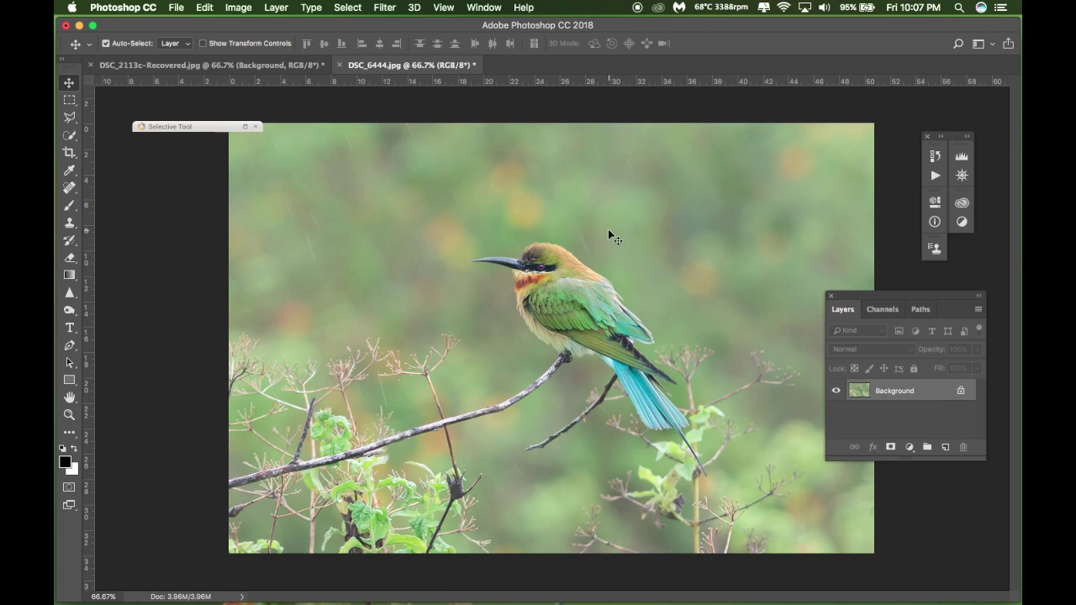
pyautogui.click(174, 8)
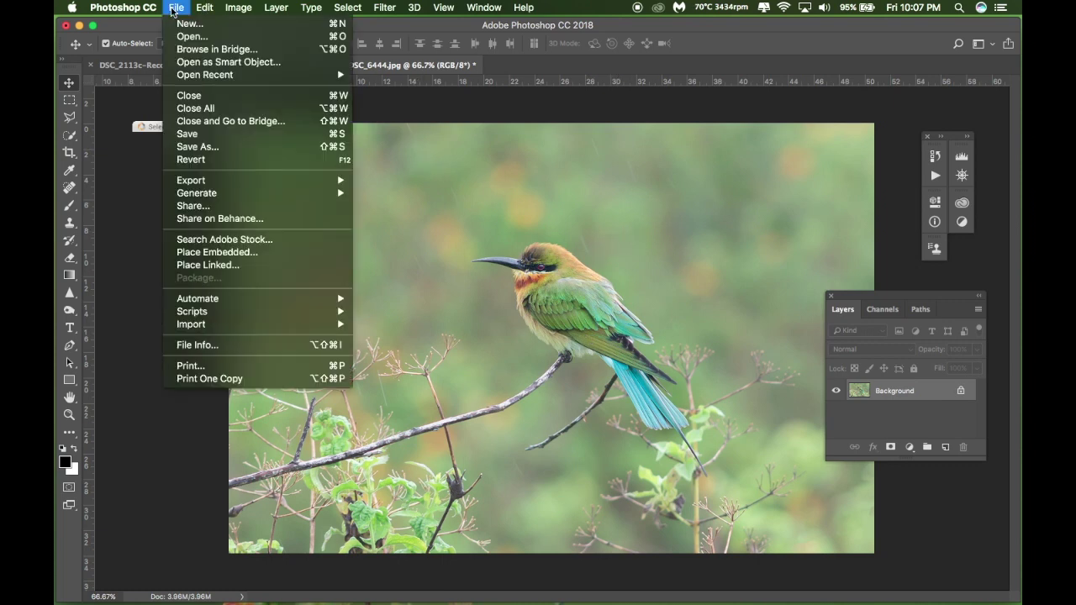
pyautogui.click(210, 344)
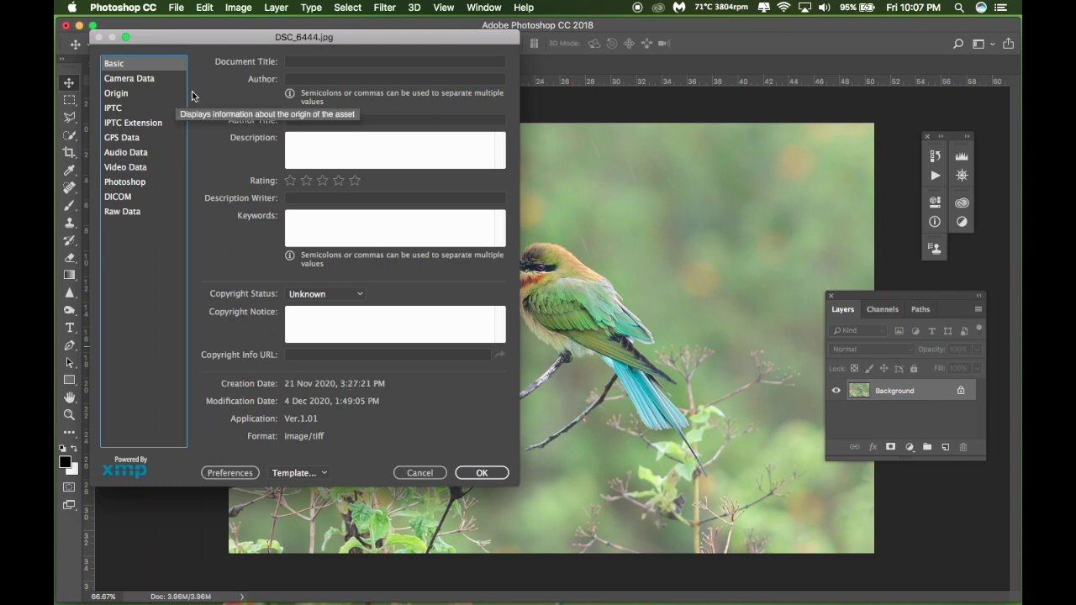
pyautogui.click(140, 81)
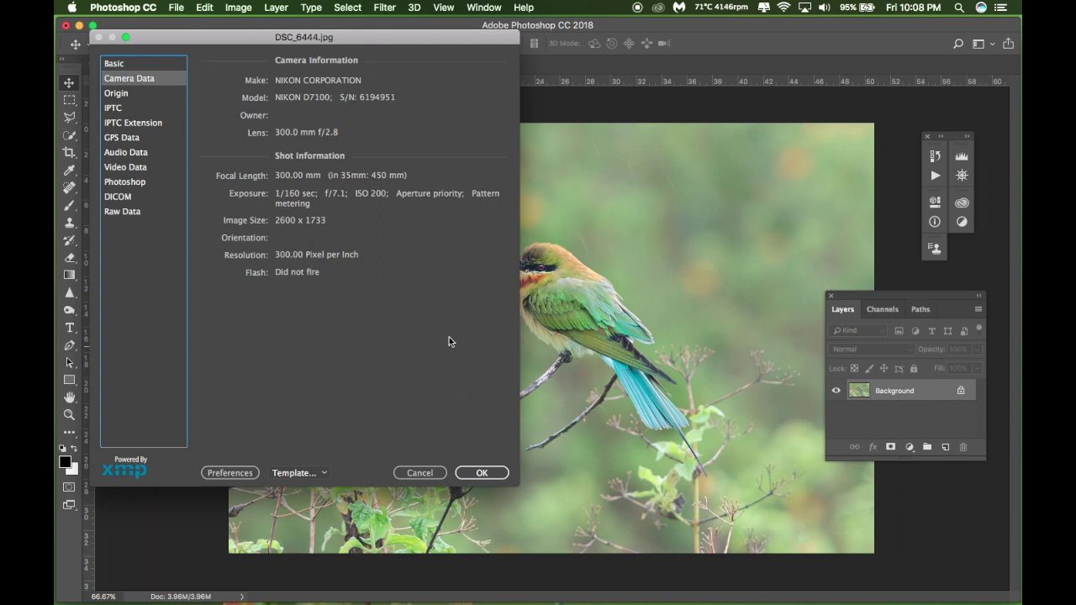
pyautogui.click(481, 473)
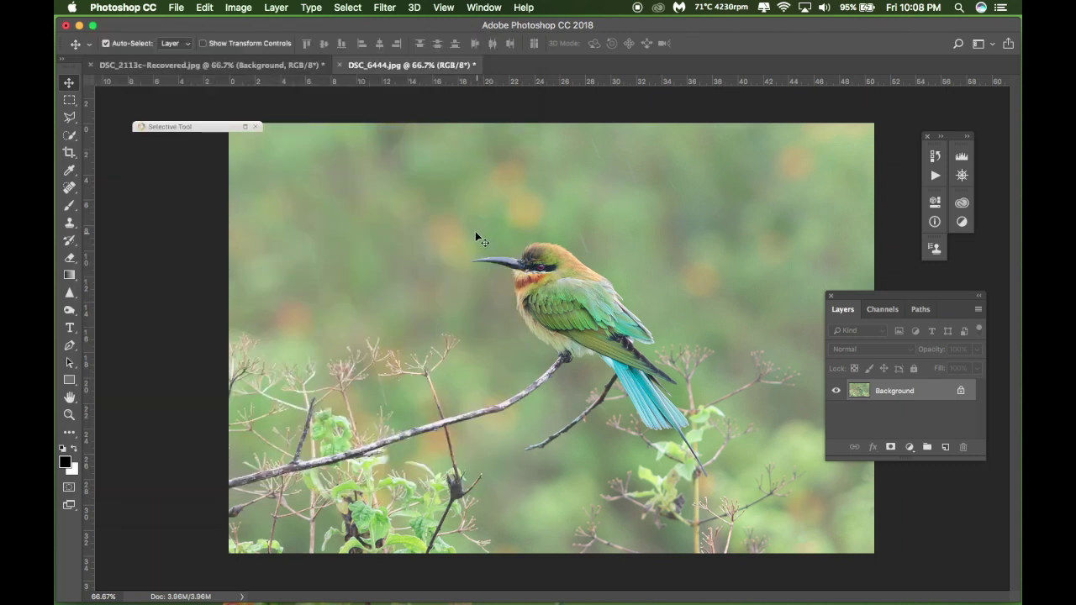
# - Review the kingfisher document's Camera Data and Basic metadata in File Info
pyautogui.click(275, 66)
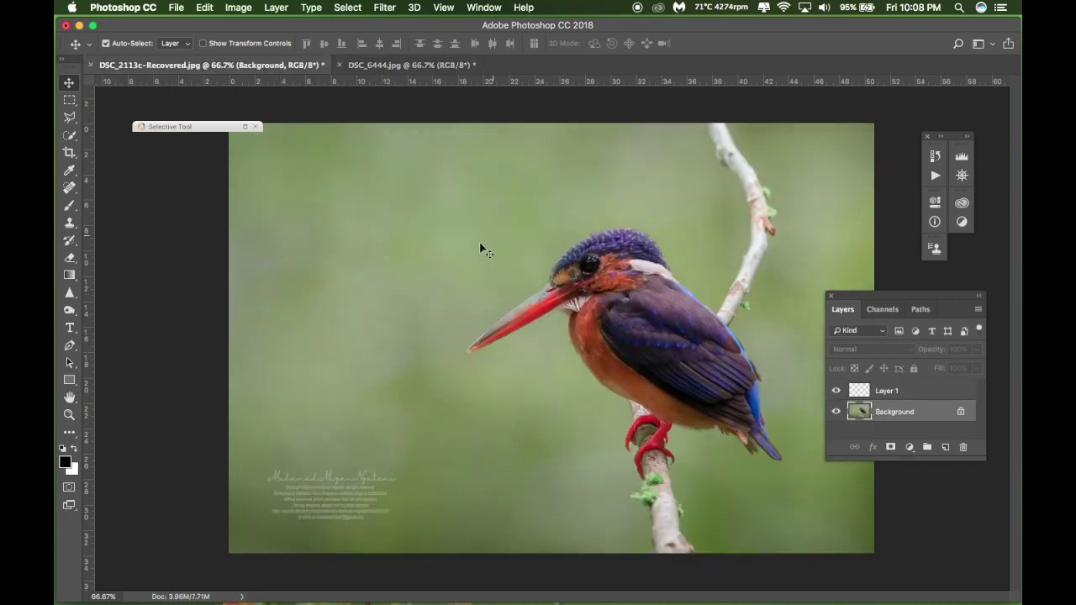
pyautogui.click(176, 8)
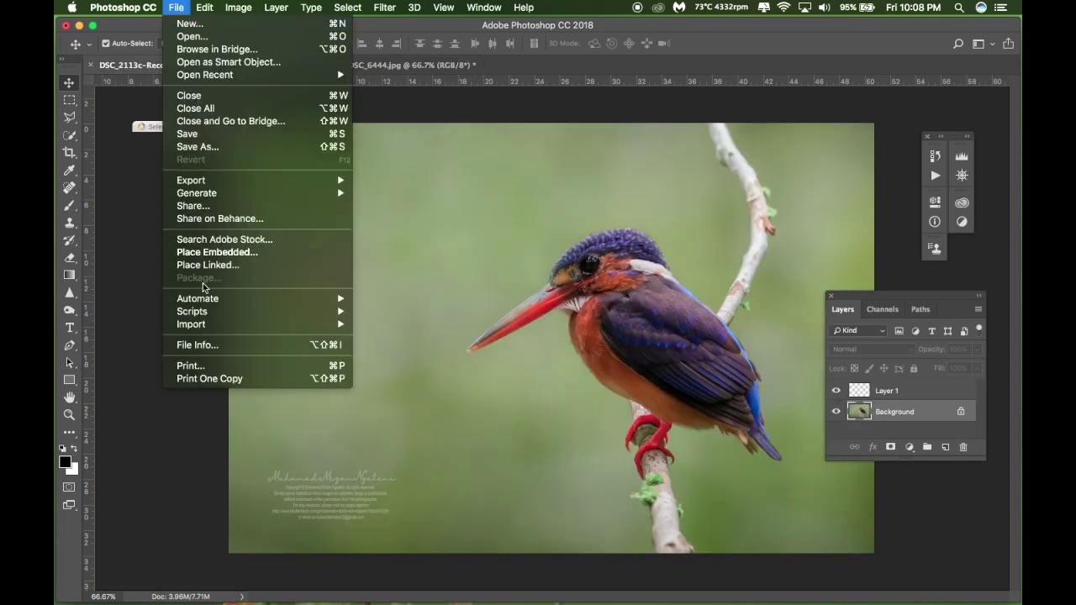
pyautogui.click(278, 344)
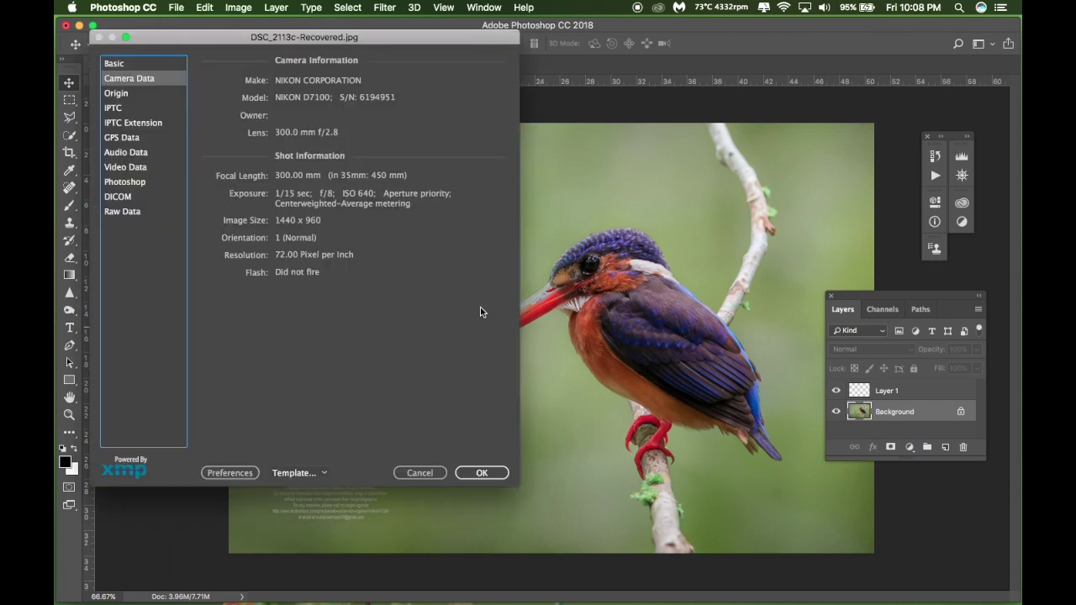
pyautogui.click(119, 65)
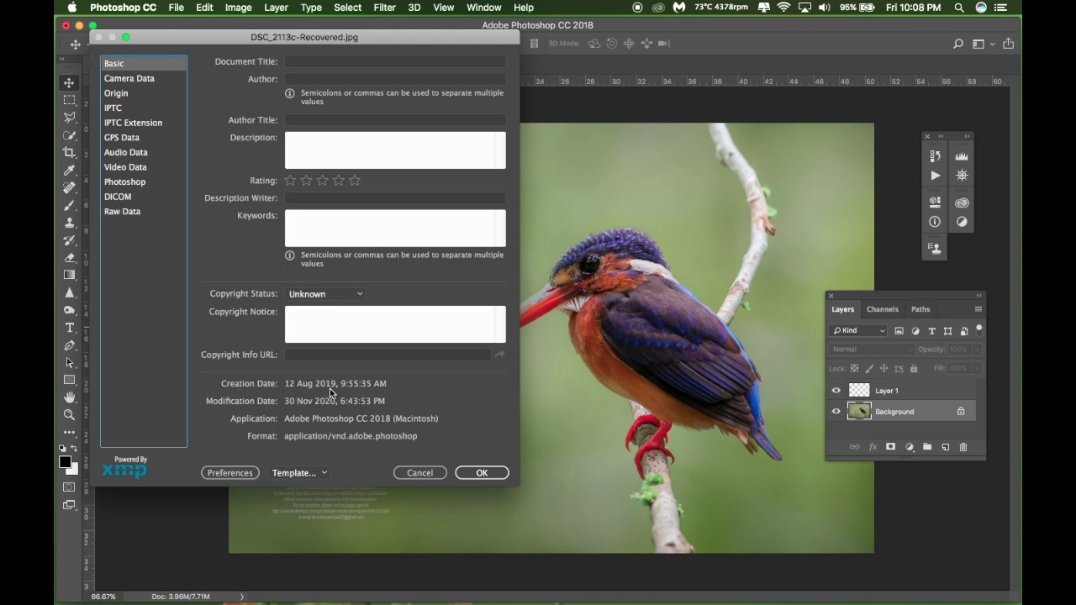
pyautogui.click(483, 474)
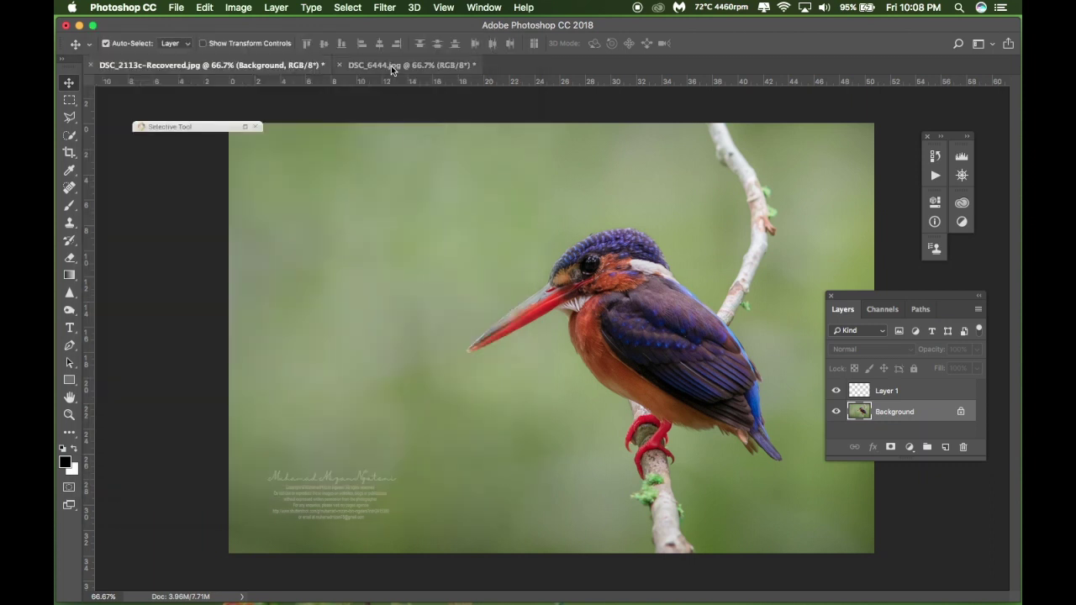
# - Check DSC_6444.jpg's File Info, then return to the kingfisher document
pyautogui.click(392, 66)
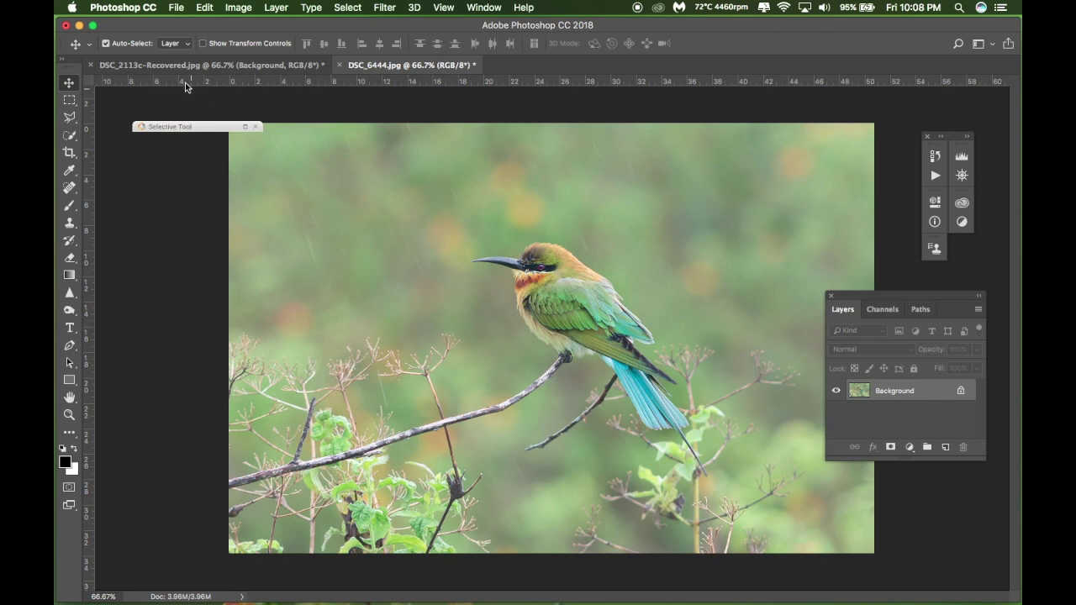
pyautogui.click(177, 8)
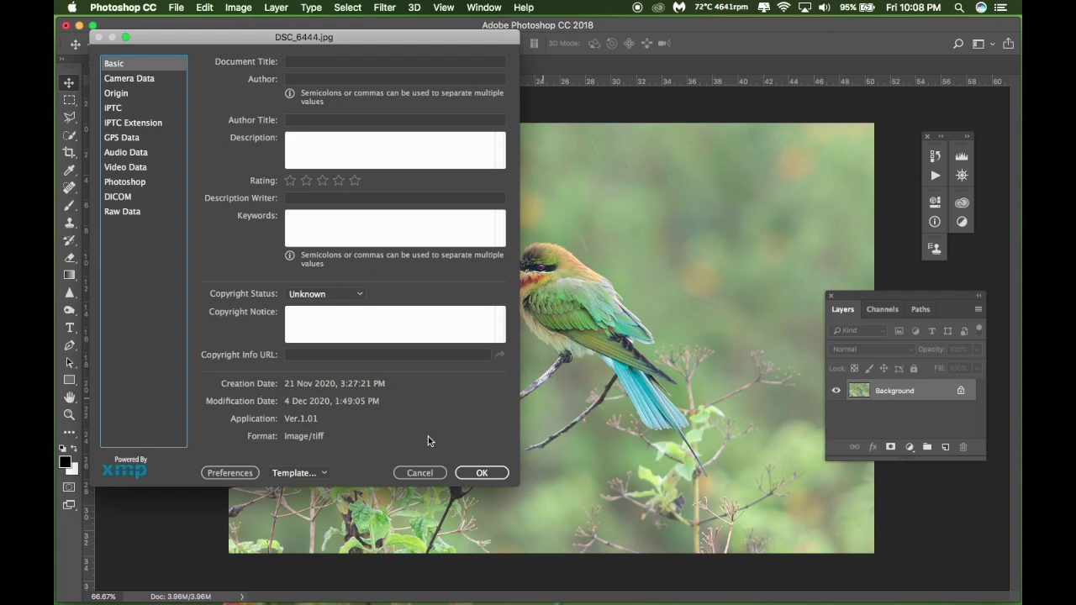
pyautogui.click(481, 473)
pyautogui.click(244, 65)
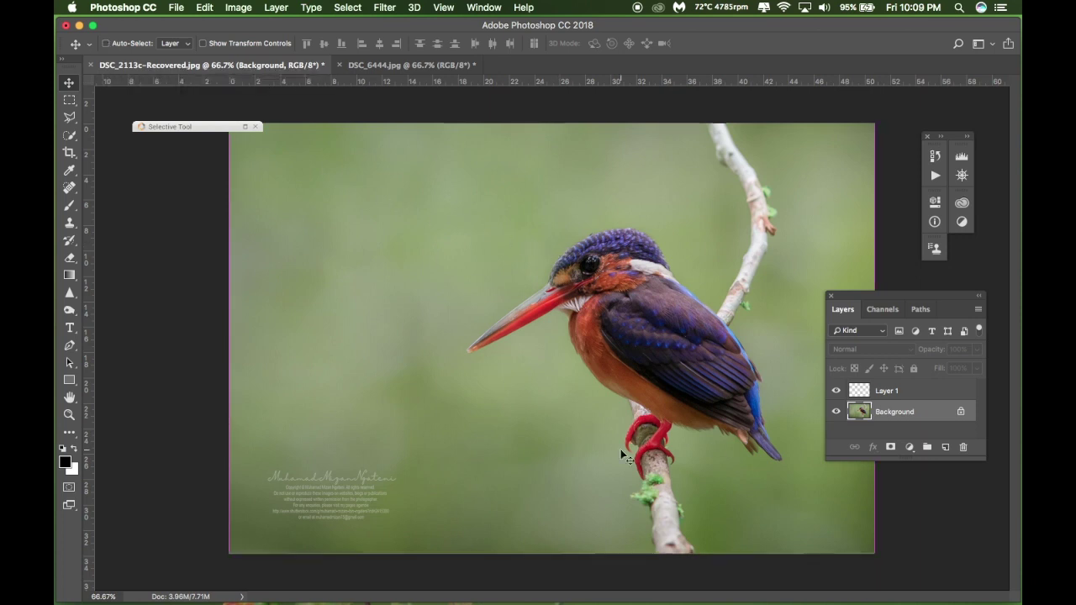
# - Duplicate the kingfisher's Background layer with Ctrl+J to create Background copy
pyautogui.hotkey('ctrl', 'j')
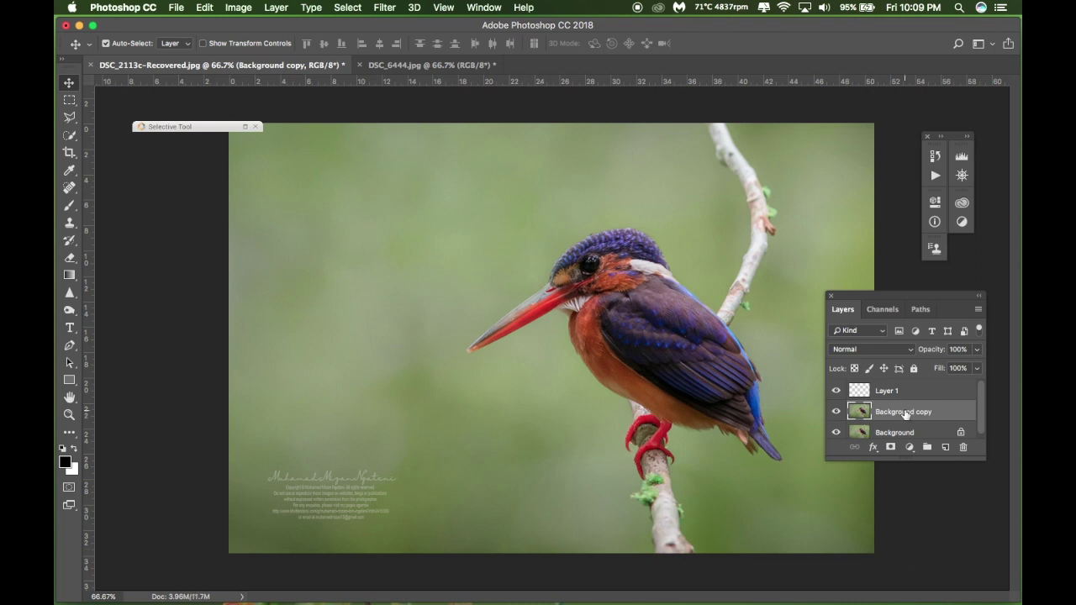
pyautogui.rightClick(906, 412)
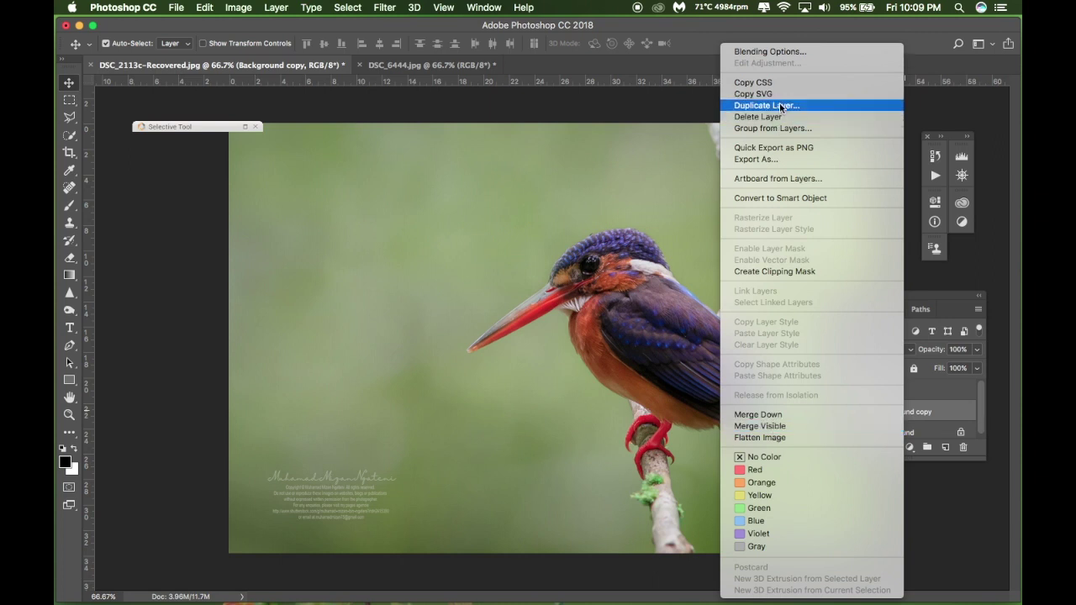
pyautogui.click(965, 526)
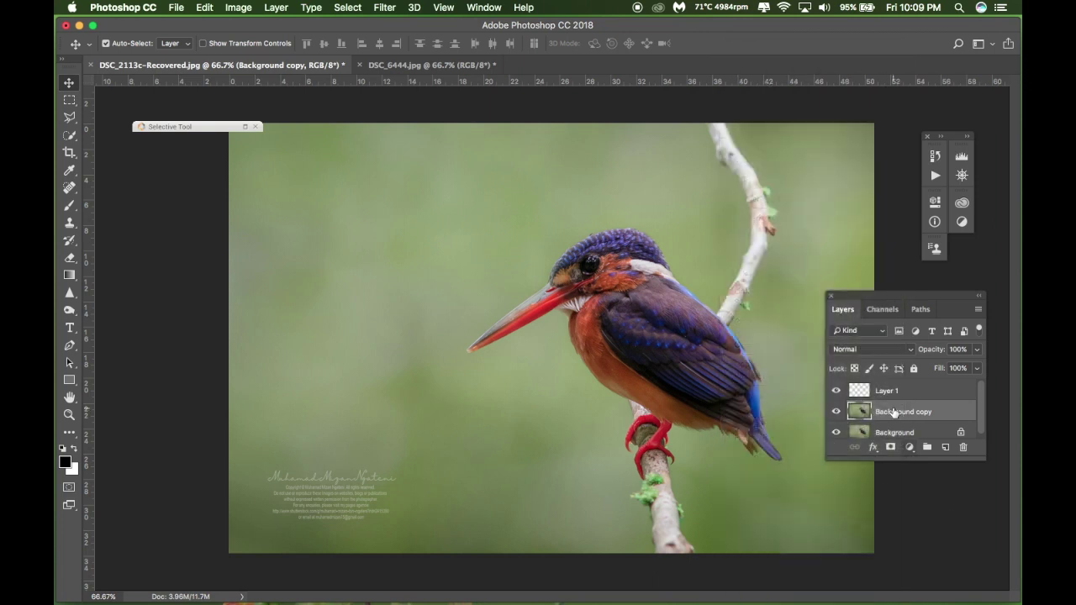
pyautogui.moveTo(903, 434); pyautogui.dragTo(896, 476)
pyautogui.click(419, 66)
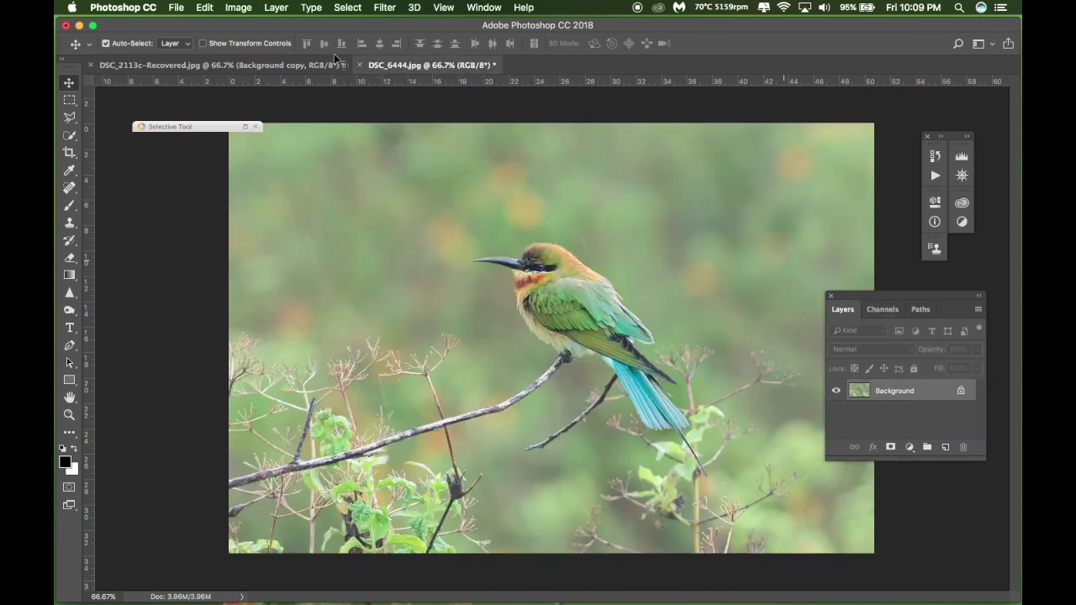
pyautogui.click(165, 66)
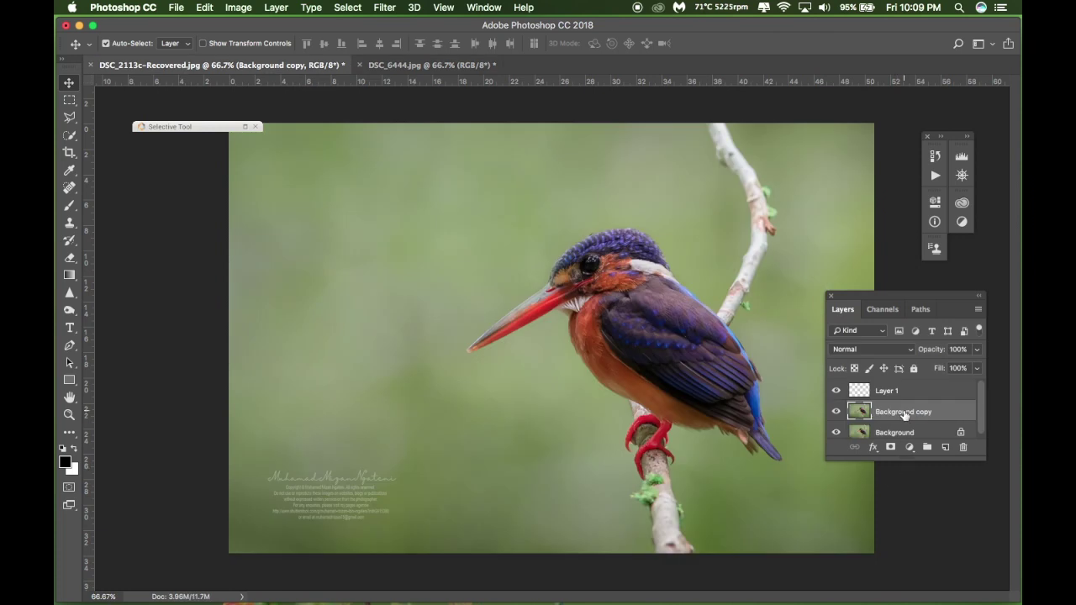
# - Duplicate the Background copy layer into DSC_6444.jpg and view that document
pyautogui.rightClick(905, 414)
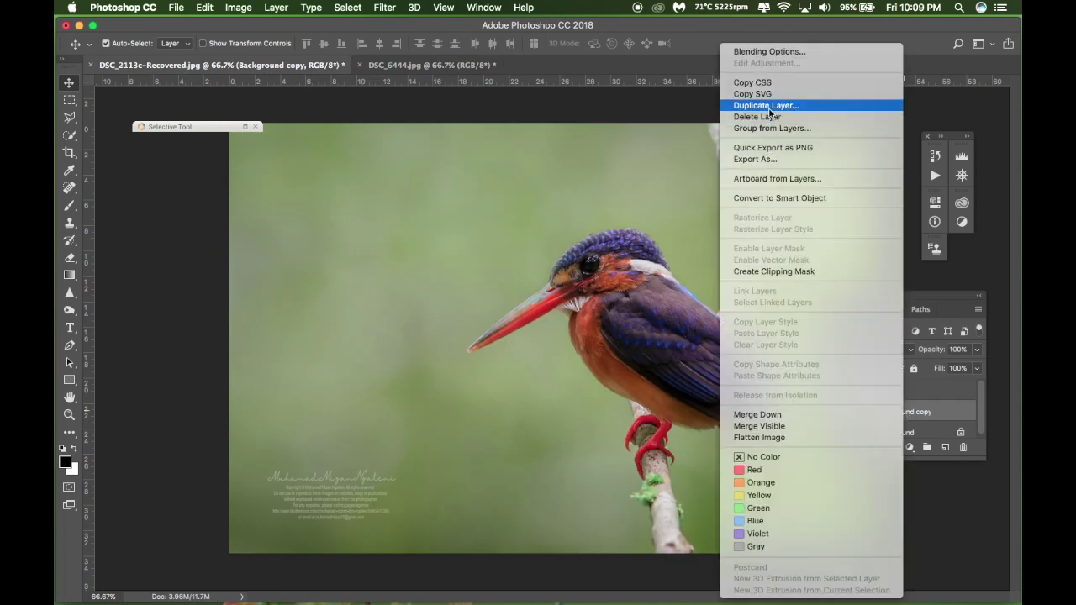
pyautogui.click(770, 107)
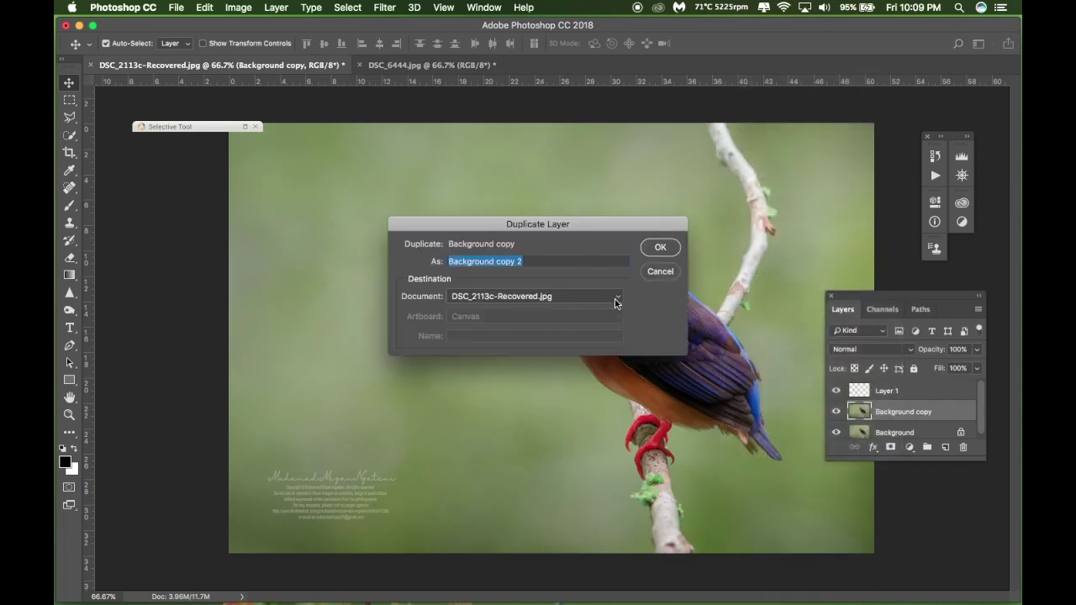
pyautogui.click(616, 298)
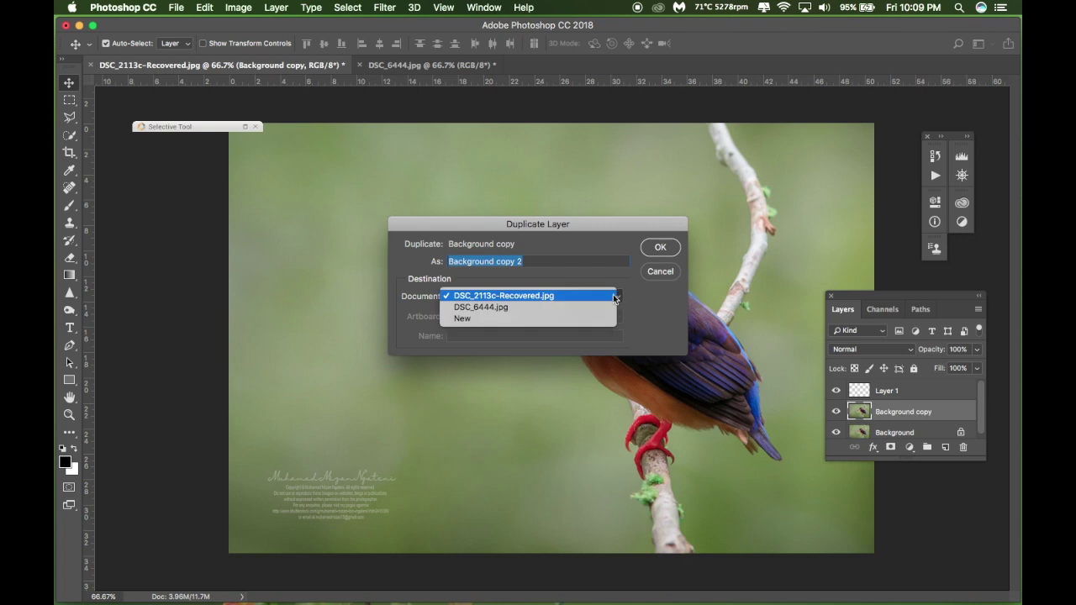
pyautogui.click(552, 310)
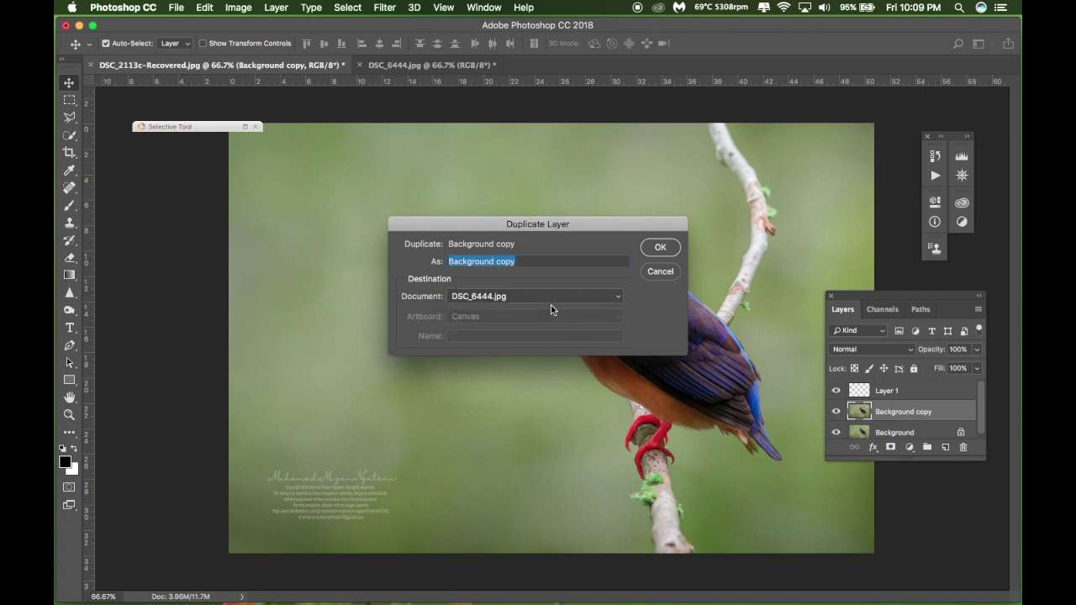
pyautogui.click(647, 247)
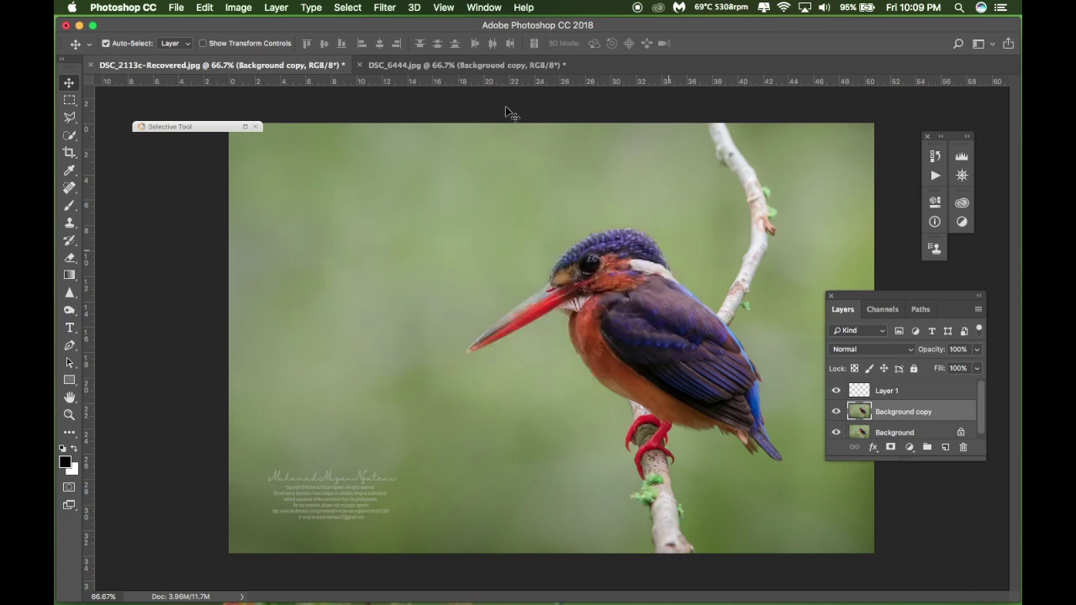
pyautogui.click(471, 64)
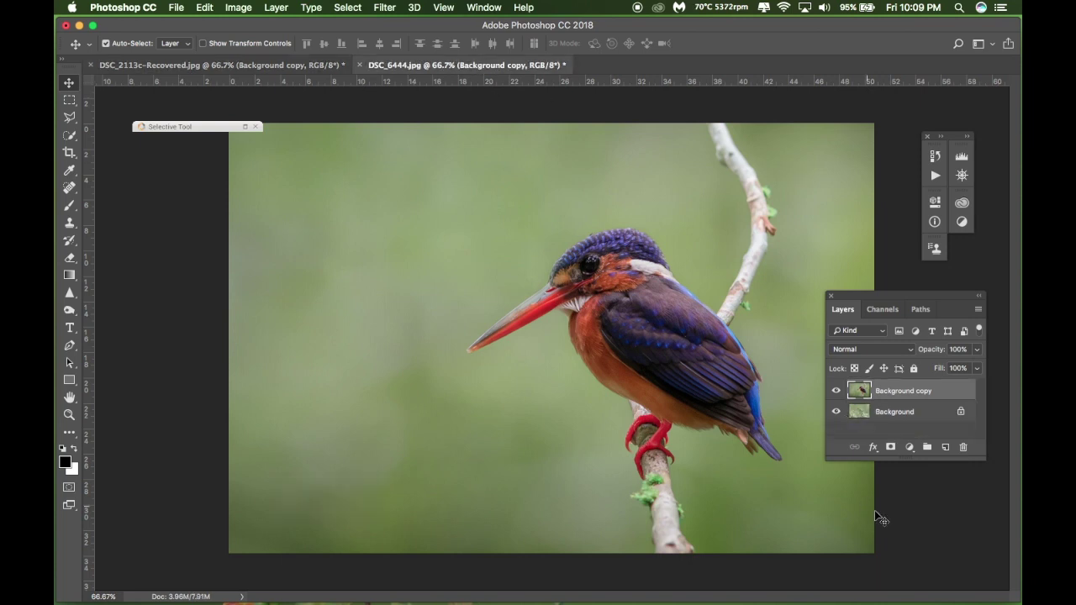
# - Toggle the kingfisher layer's visibility, then flatten DSC_6444.jpg into one Background layer
pyautogui.click(836, 391)
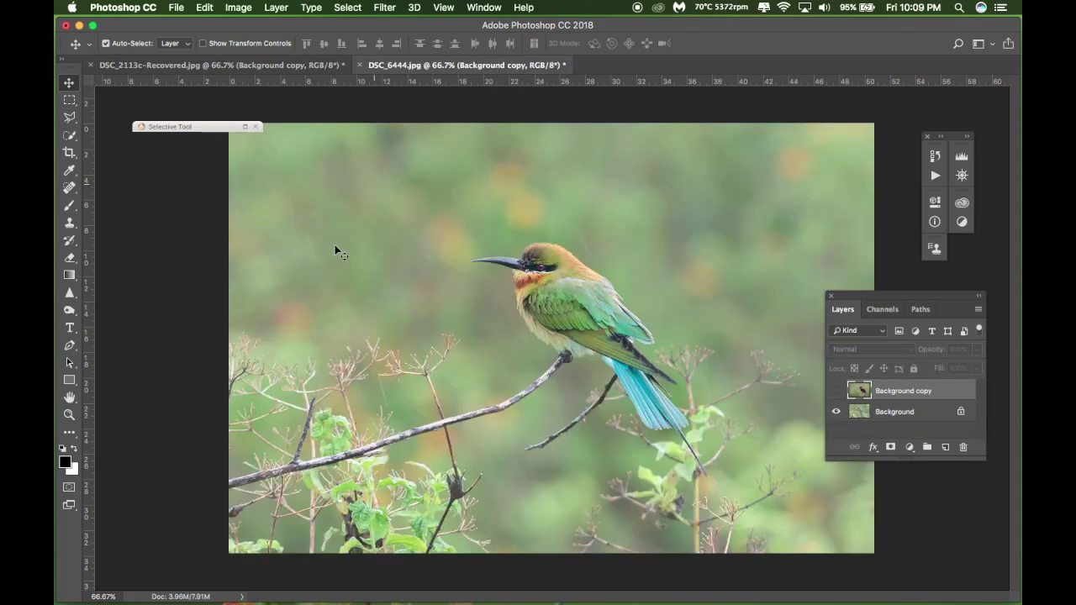
pyautogui.click(836, 391)
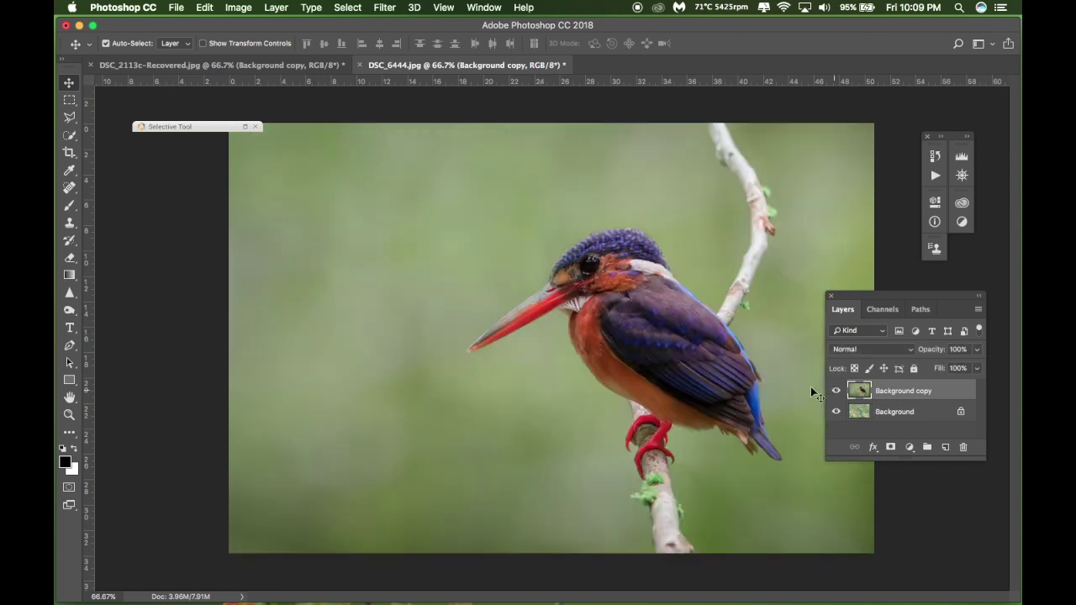
pyautogui.rightClick(915, 397)
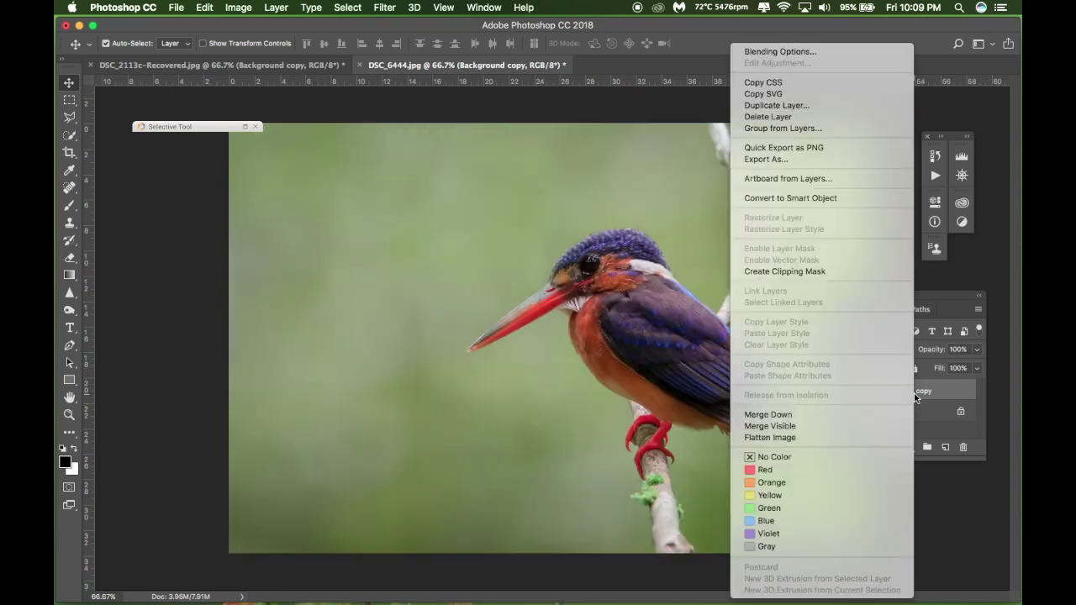
pyautogui.click(776, 436)
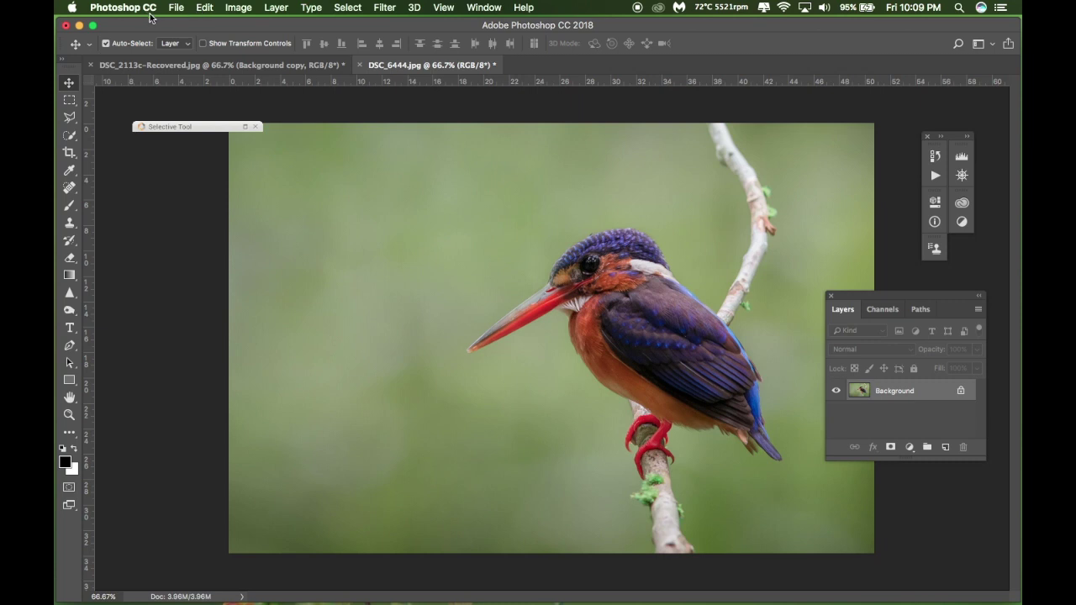
pyautogui.click(177, 7)
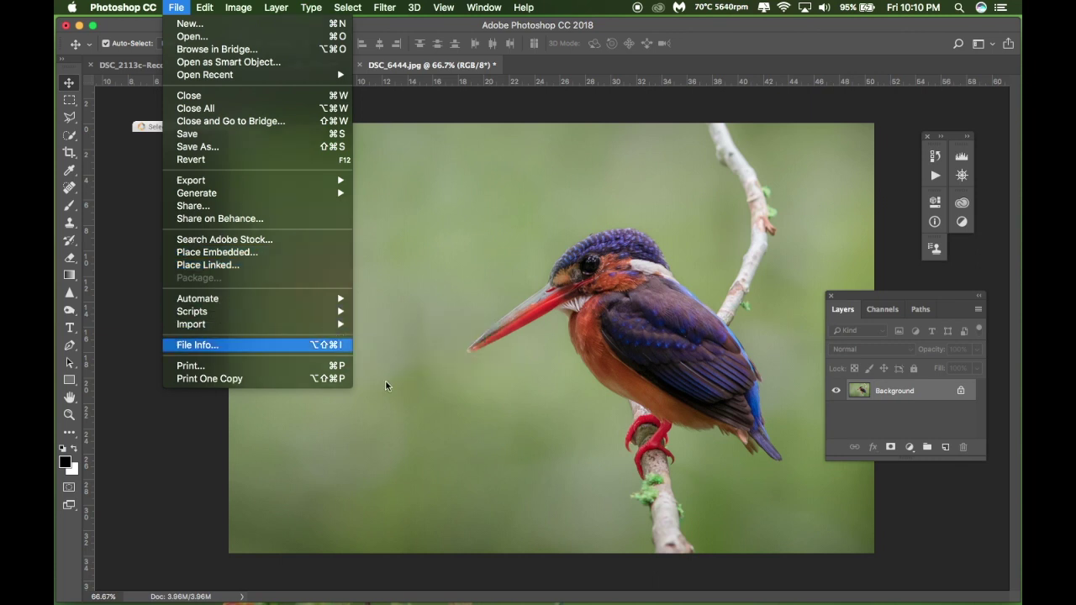
# - Open File Info for the flattened DSC_6444.jpg, still dated 21 Nov 2020
pyautogui.click(216, 346)
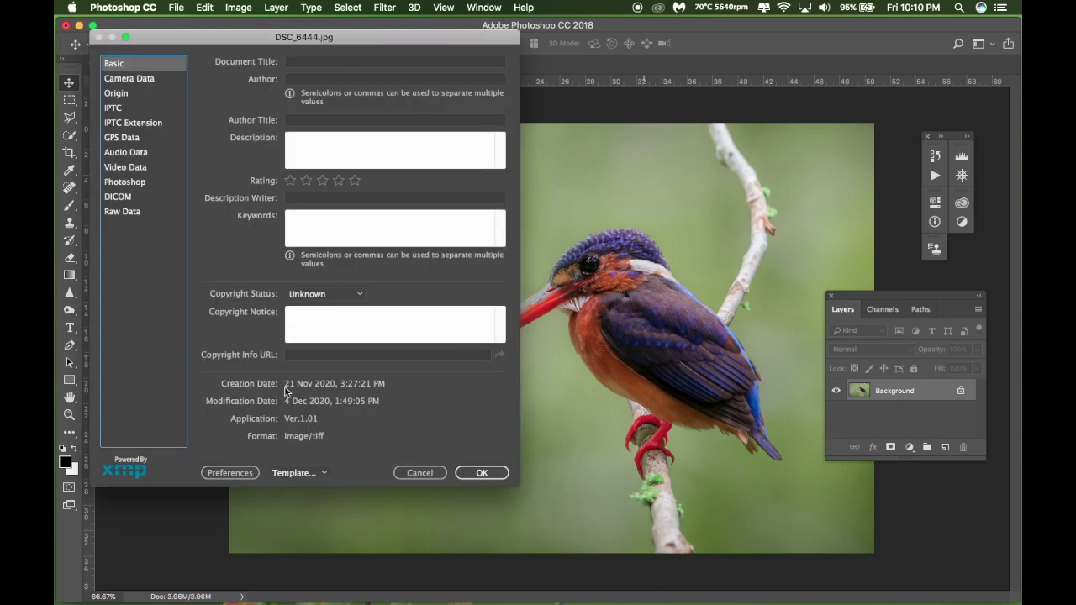